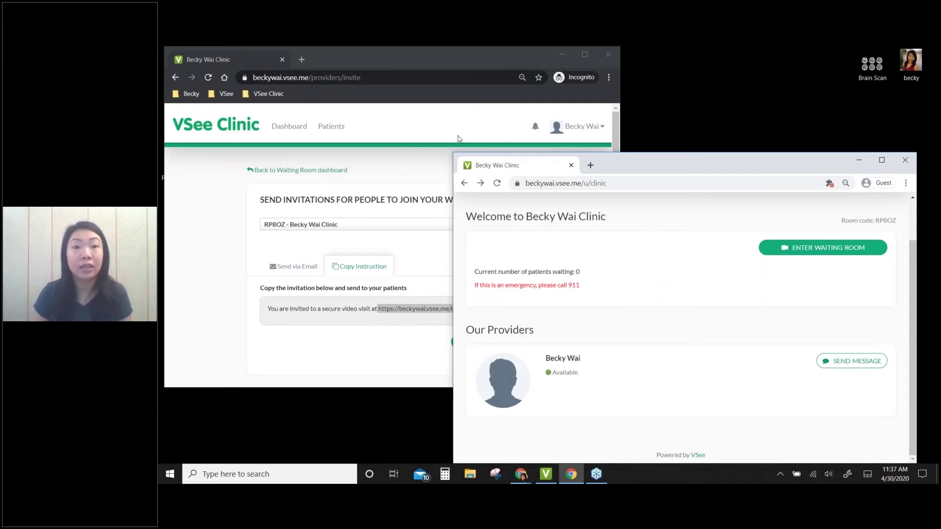
# - Open the provider's account profile for editing and add the portrait image from the desktop as the profile photo
pyautogui.click(475, 122)
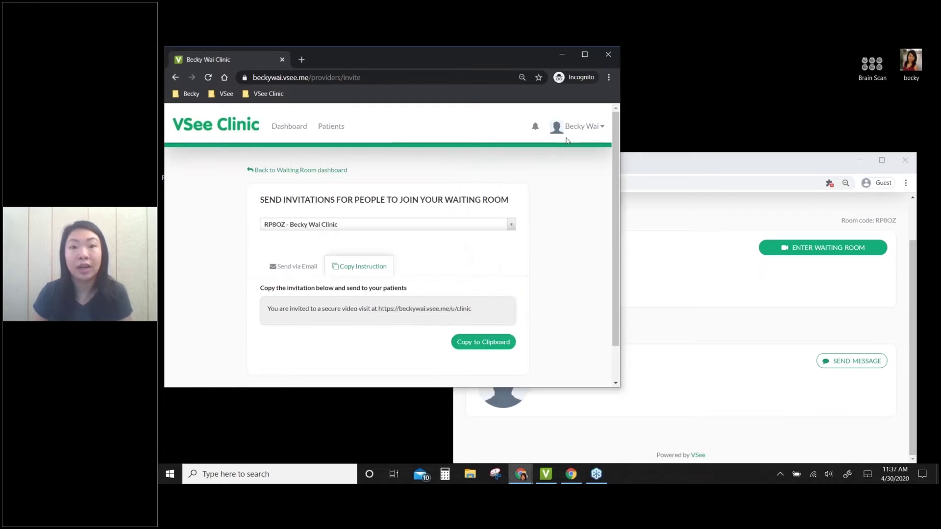
pyautogui.click(572, 129)
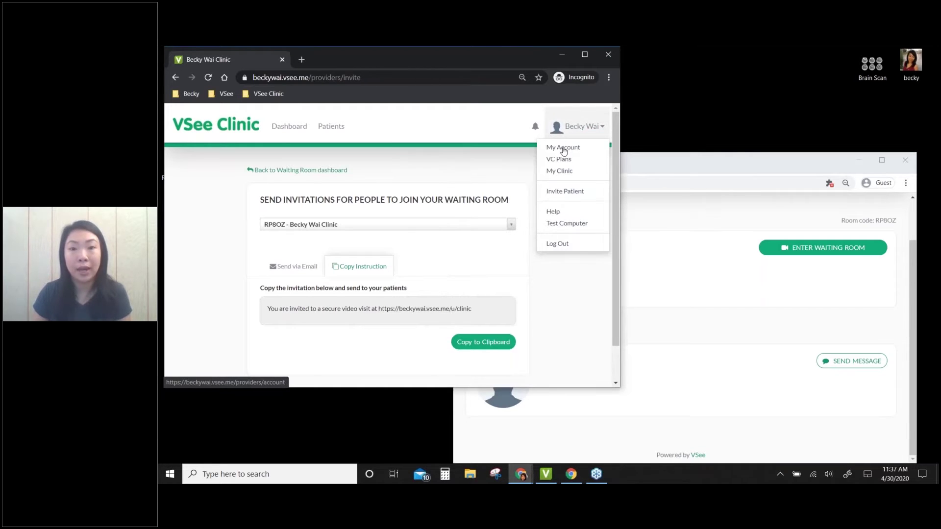
pyautogui.click(564, 148)
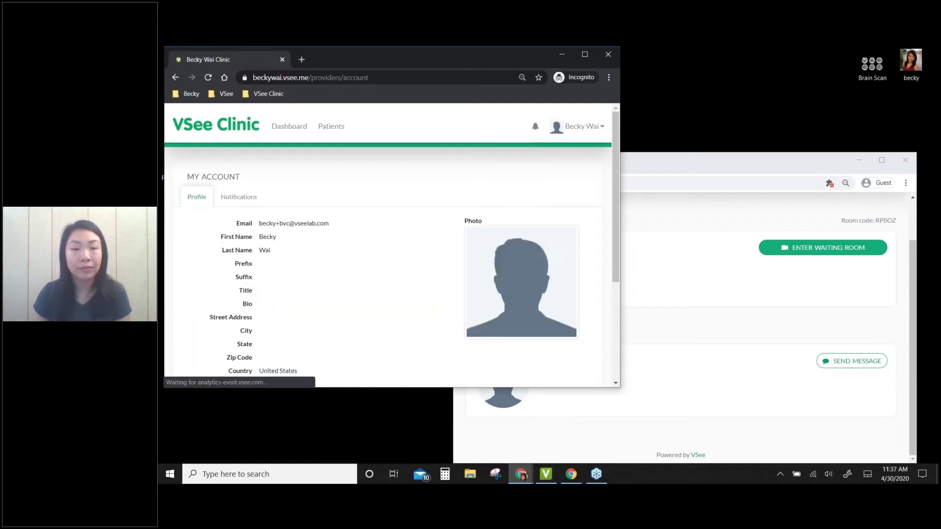
pyautogui.scroll(-3, 380, 264)
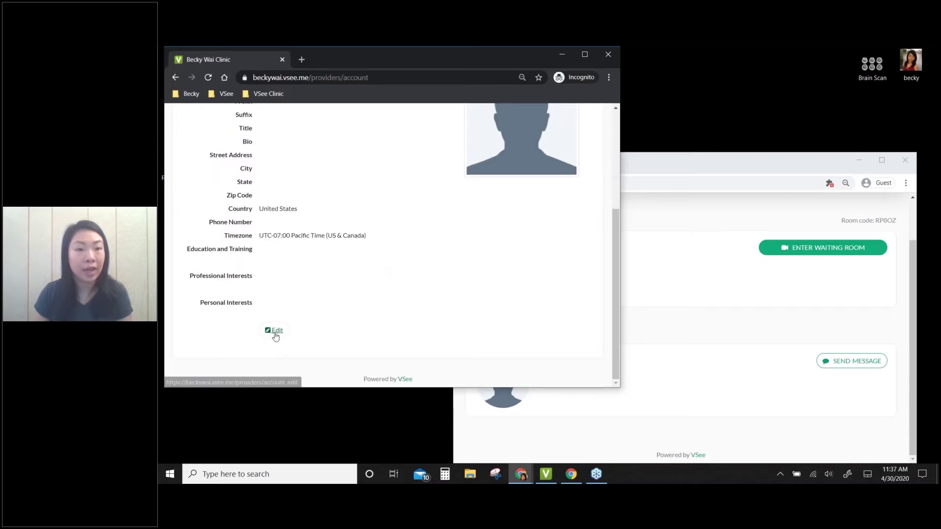
pyautogui.click(275, 331)
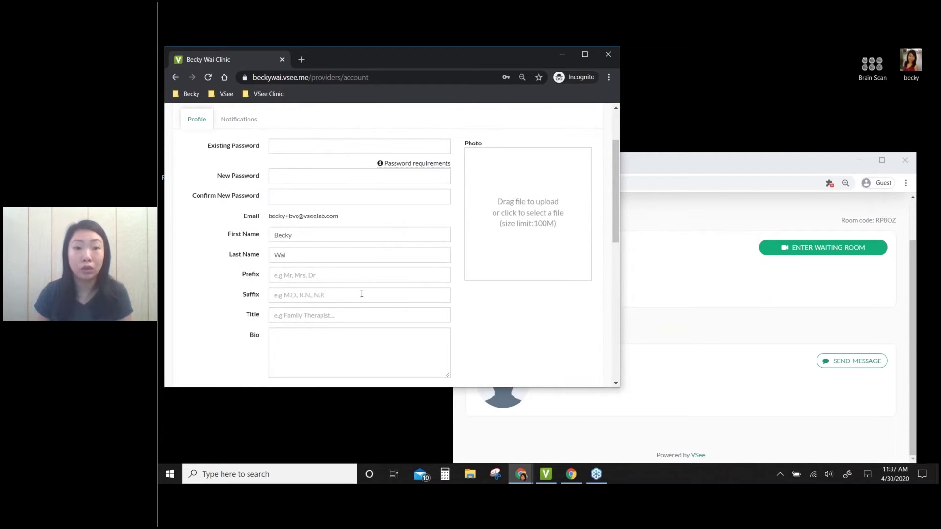
pyautogui.moveTo(911, 66); pyautogui.dragTo(531, 211)
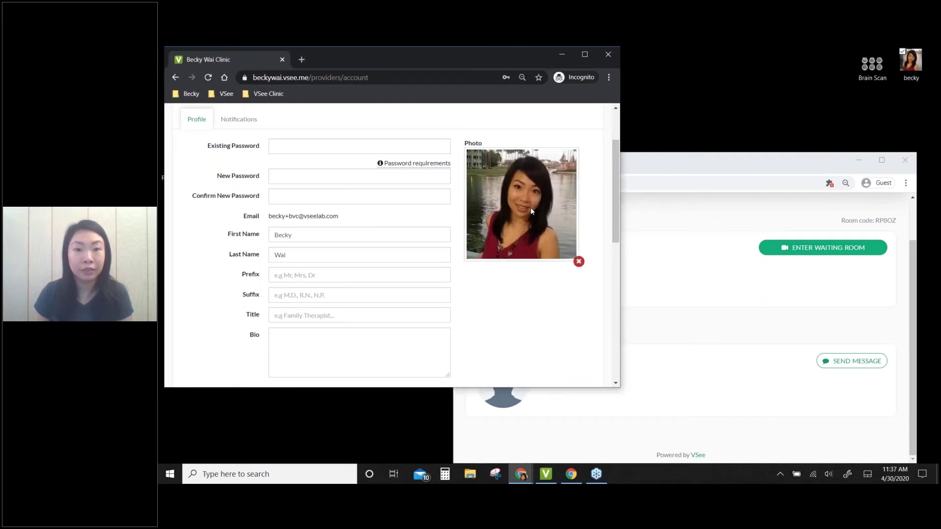
# - Set the provider's name prefix to "Dr." and the suffix to "M.D." in the profile
pyautogui.click(280, 237)
pyautogui.click(286, 255)
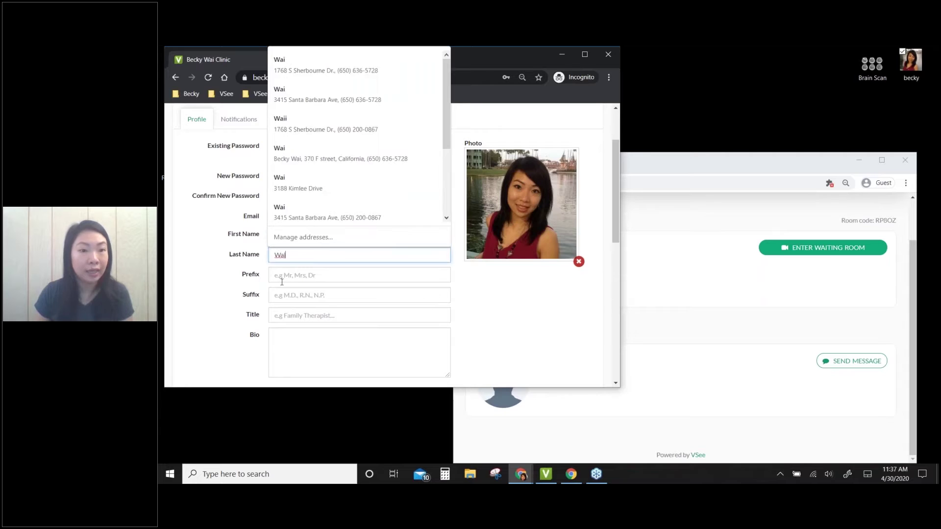
pyautogui.click(281, 282)
pyautogui.write('Dr.')
pyautogui.click(284, 294)
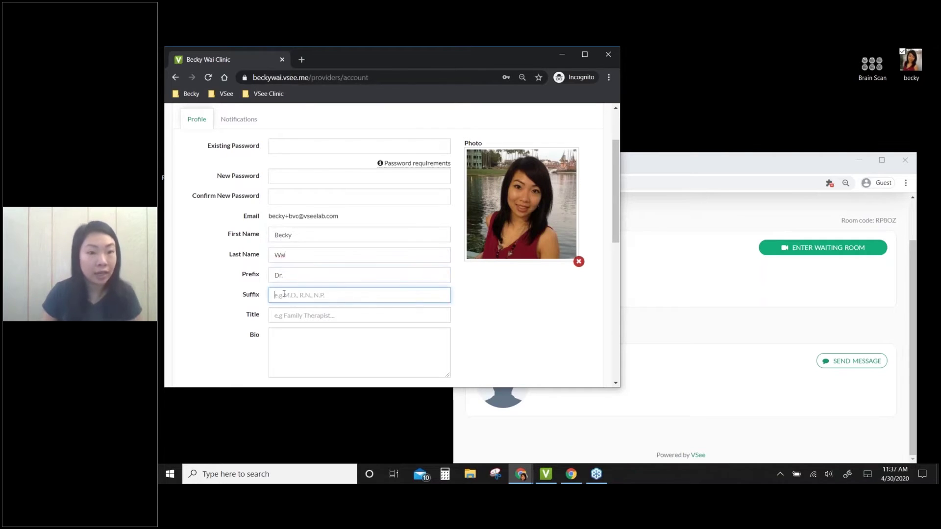
pyautogui.write('M.D.')
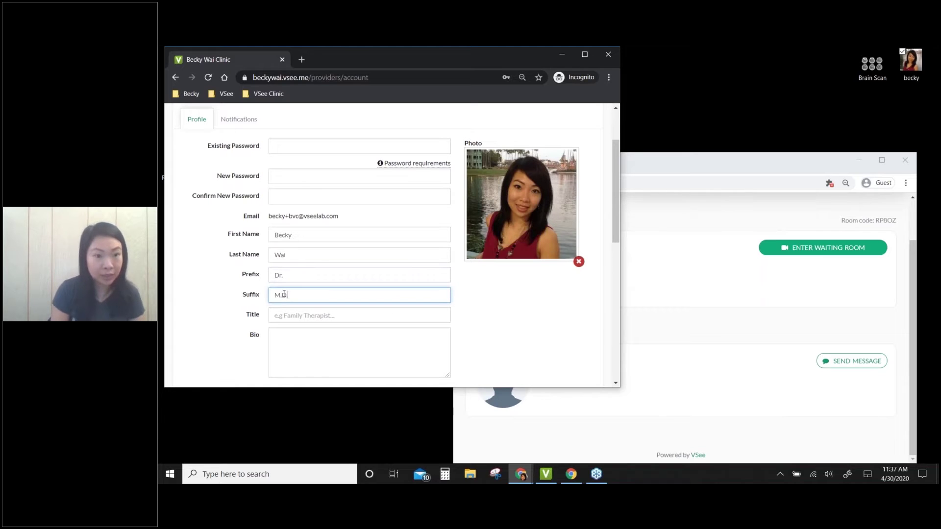
# - Paste the prepared text into the Bio and delete its office closure notice, telehealth hours and clinic phone number, keeping only the biography
pyautogui.click(290, 332)
pyautogui.scroll(-2, 290, 332)
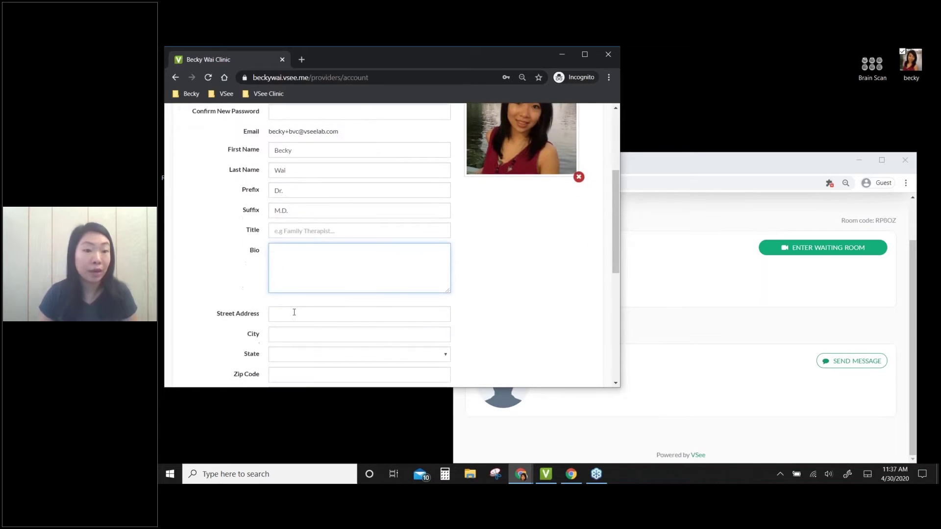
pyautogui.hotkey('ctrl', 'v')
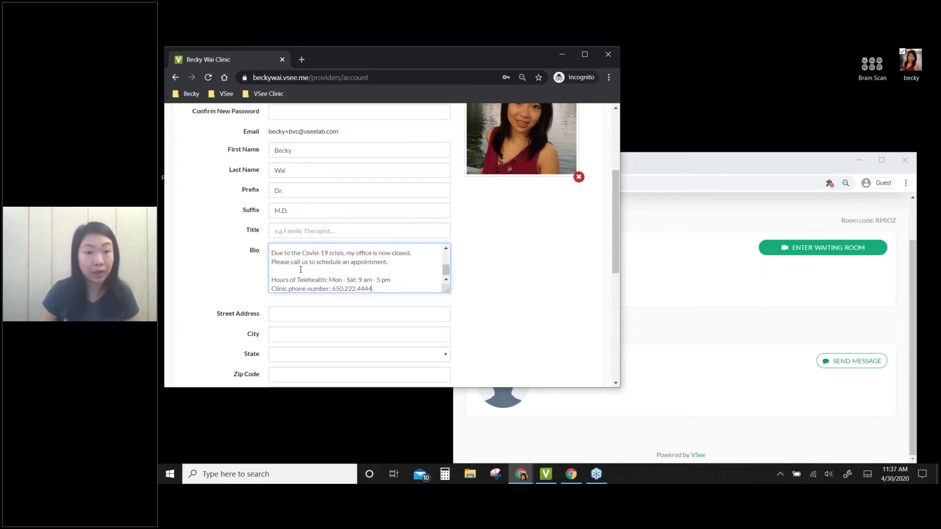
pyautogui.moveTo(382, 289); pyautogui.dragTo(271, 255)
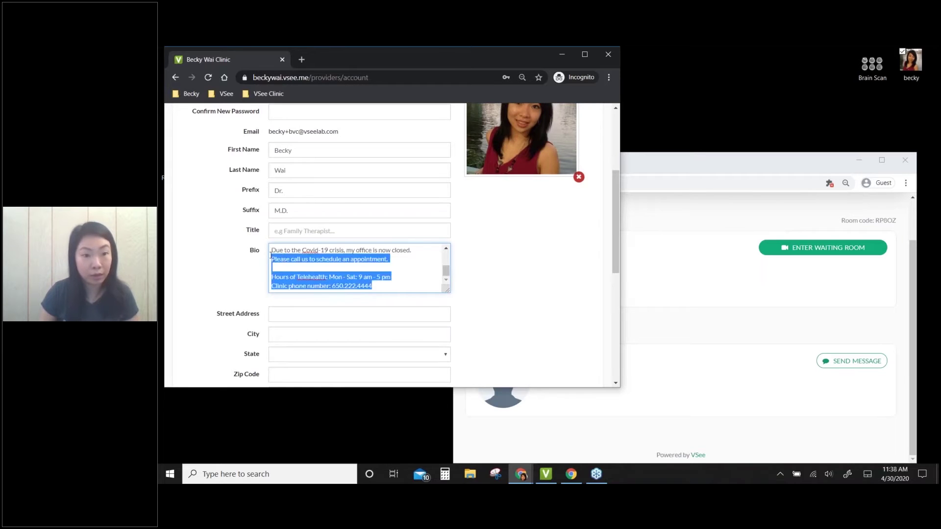
pyautogui.press('BackSpace')
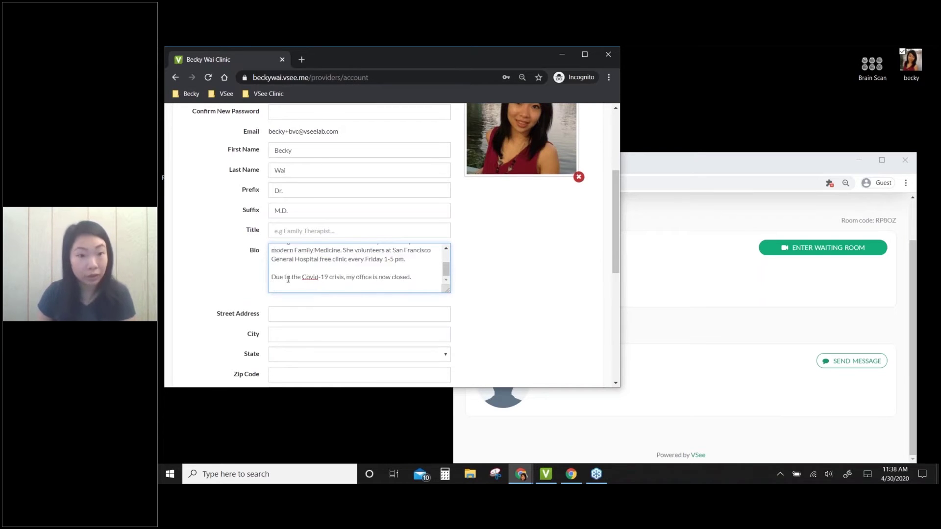
pyautogui.doubleClick(287, 278)
pyautogui.tripleClick(288, 278)
pyautogui.press('BackSpace')
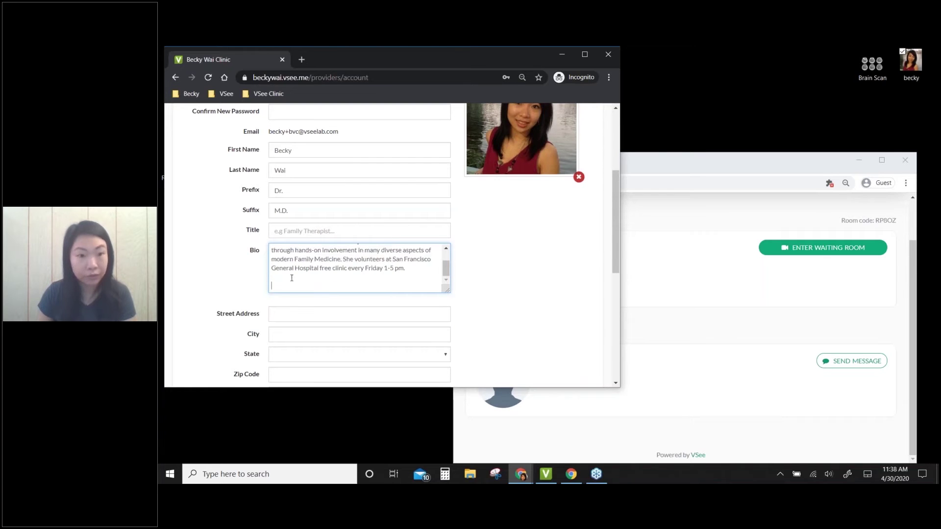
pyautogui.scroll(3, 292, 278)
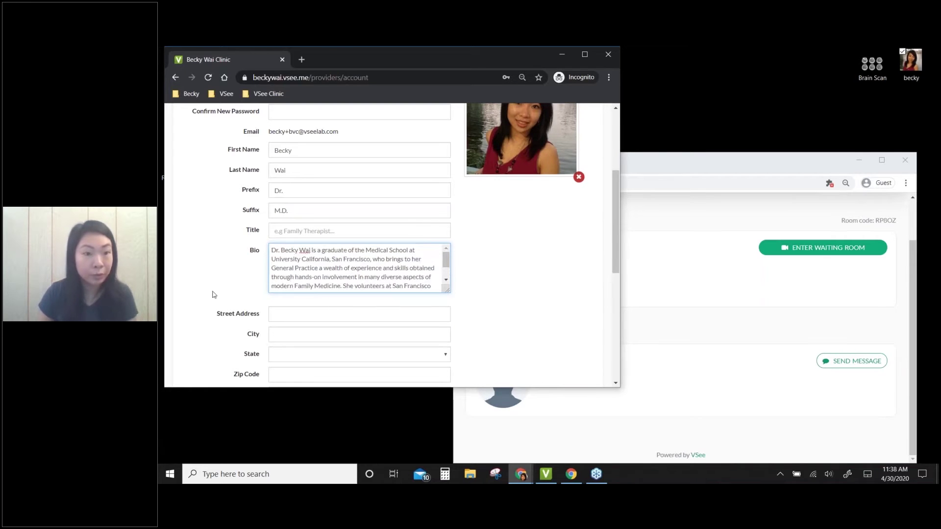
# - Save the provider's account profile, leaving the address, education and interests fields empty
pyautogui.scroll(-4, 213, 295)
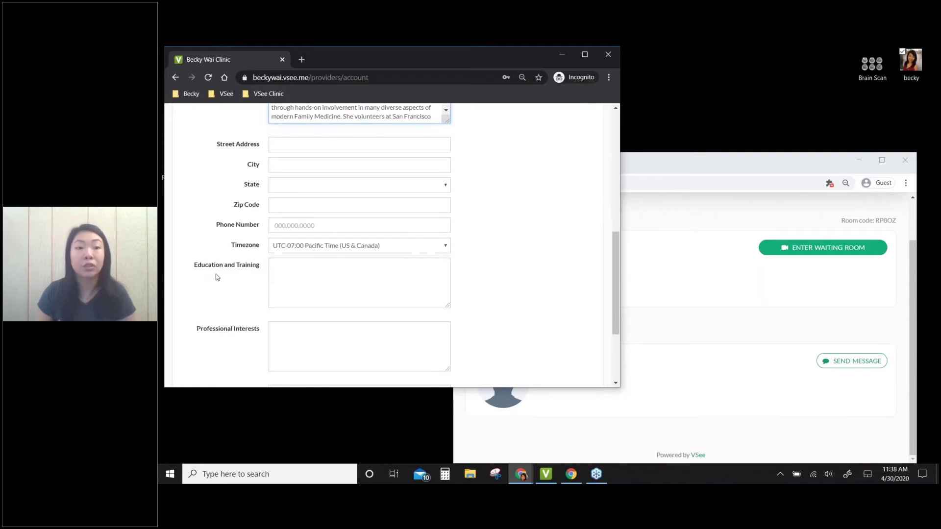
pyautogui.scroll(-2, 223, 284)
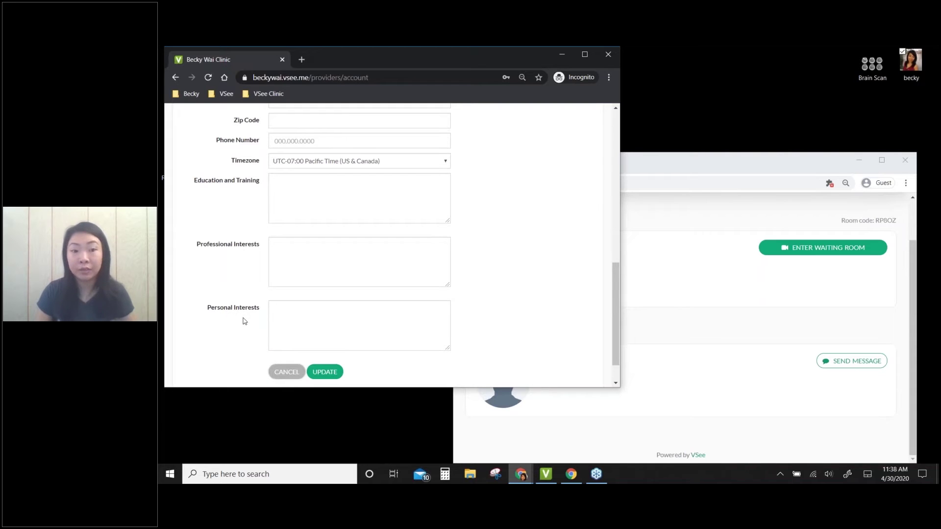
pyautogui.click(327, 372)
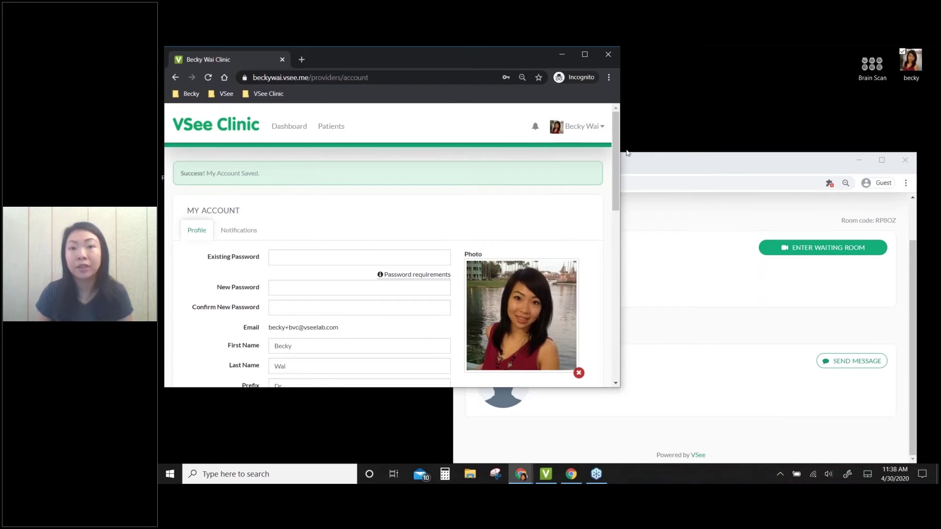
# - Reload the patient-facing clinic page and check the provider's card and the waiting room information area
pyautogui.click(659, 163)
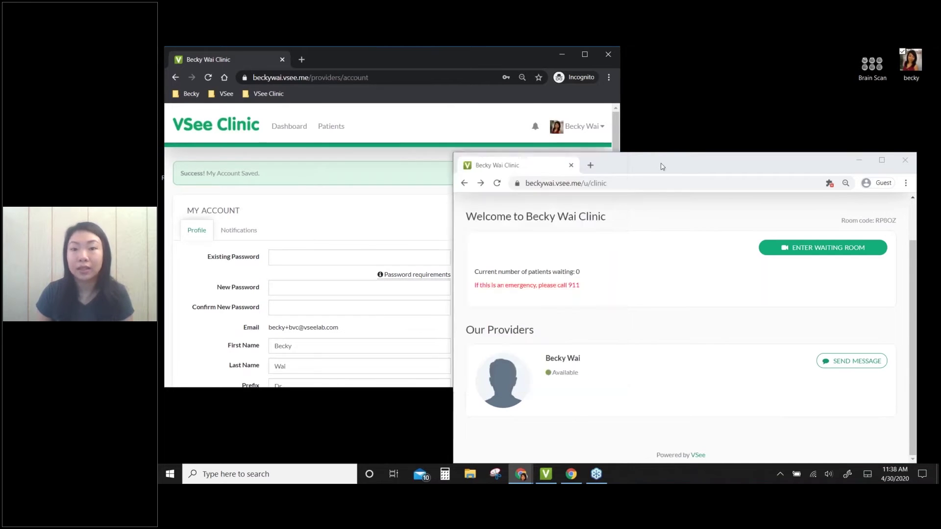
pyautogui.click(498, 184)
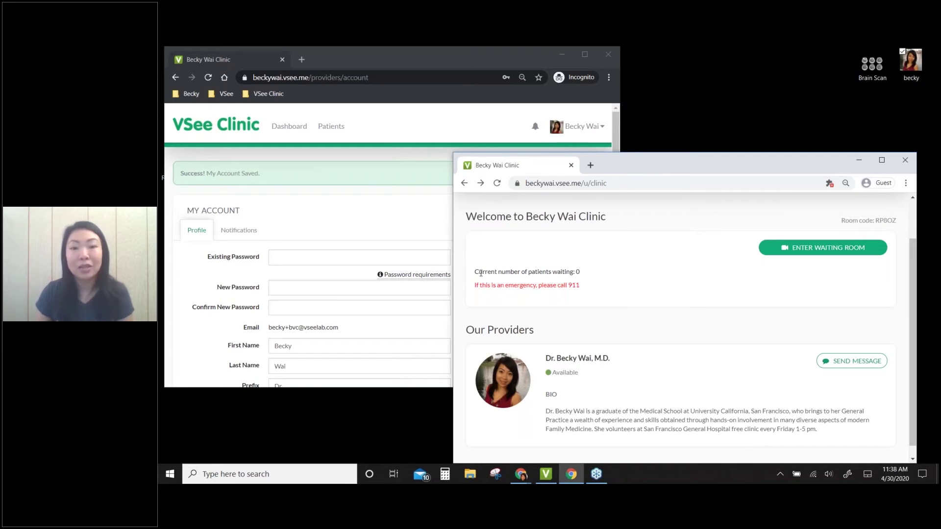
pyautogui.moveTo(479, 272); pyautogui.dragTo(549, 272)
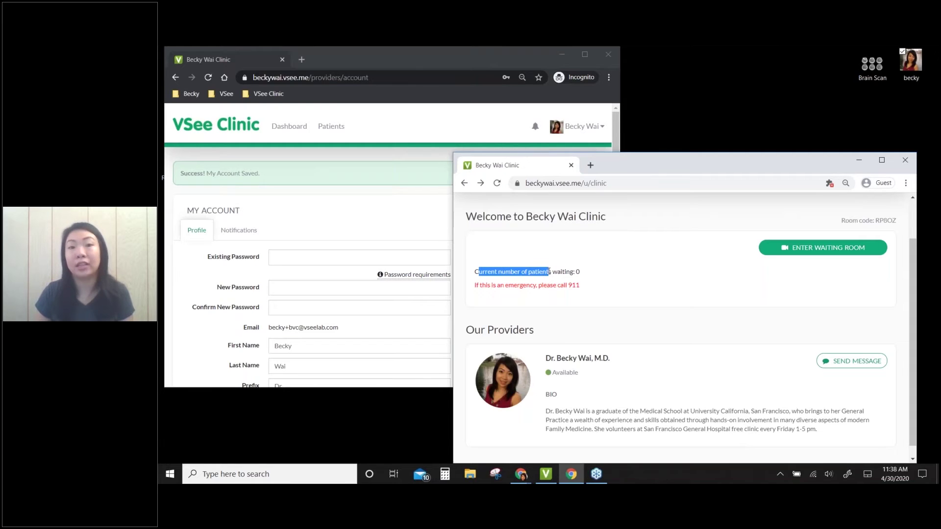
# - In the provider window, open the My Clinic settings and paste the prepared text into the waiting room's Room Description
pyautogui.click(515, 135)
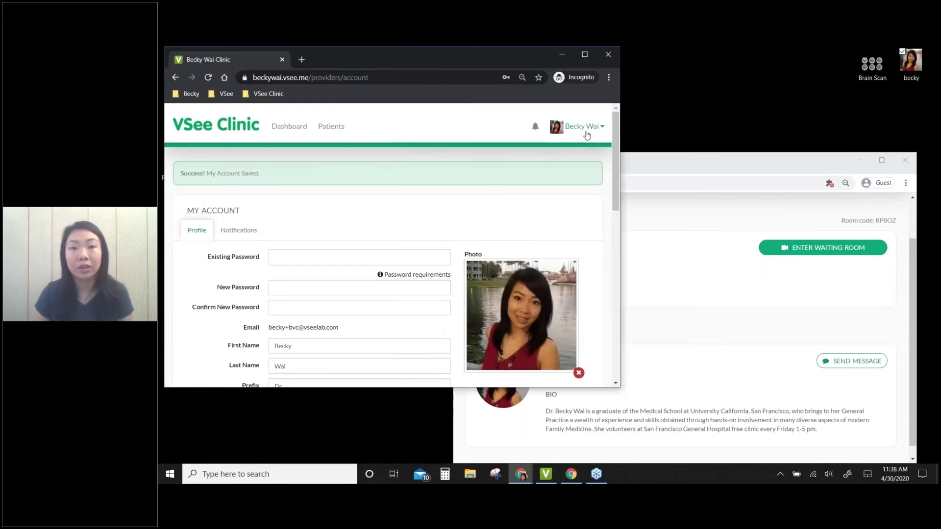
pyautogui.click(580, 128)
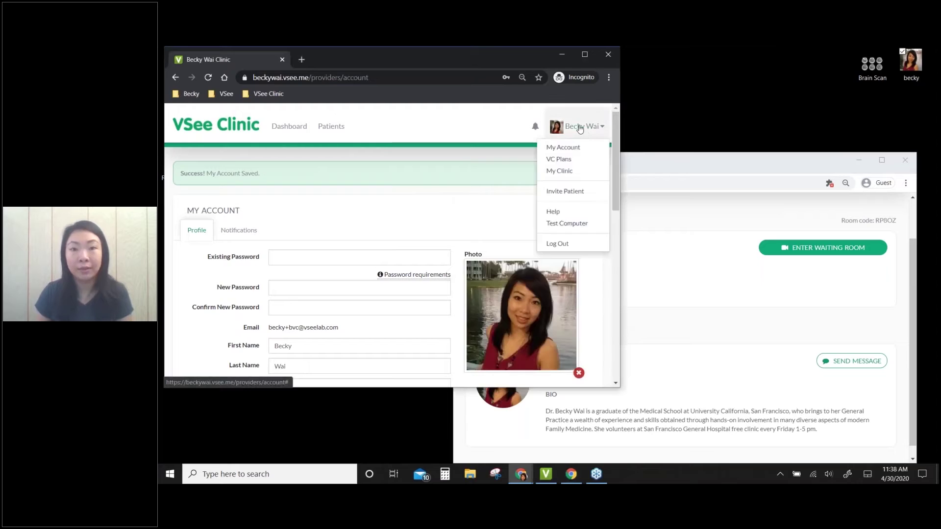
pyautogui.click(559, 173)
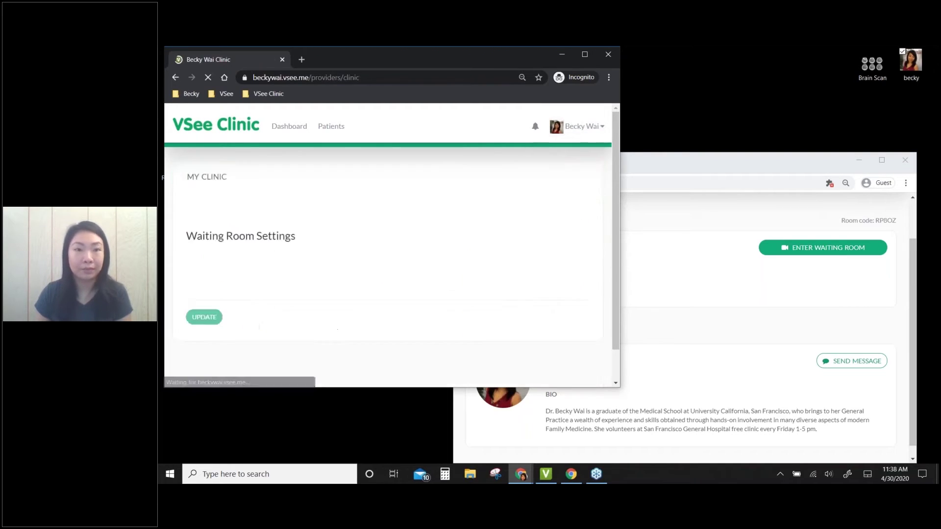
pyautogui.scroll(-2, 390, 202)
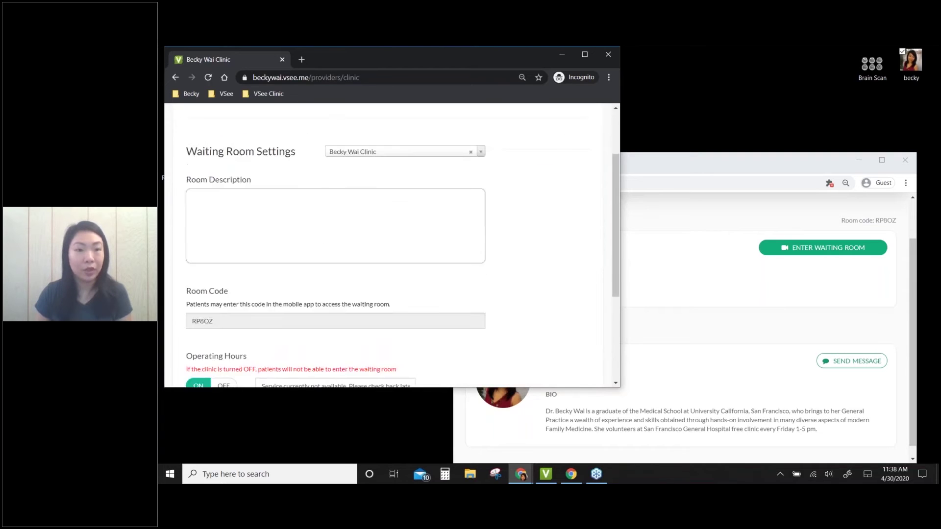
pyautogui.click(358, 252)
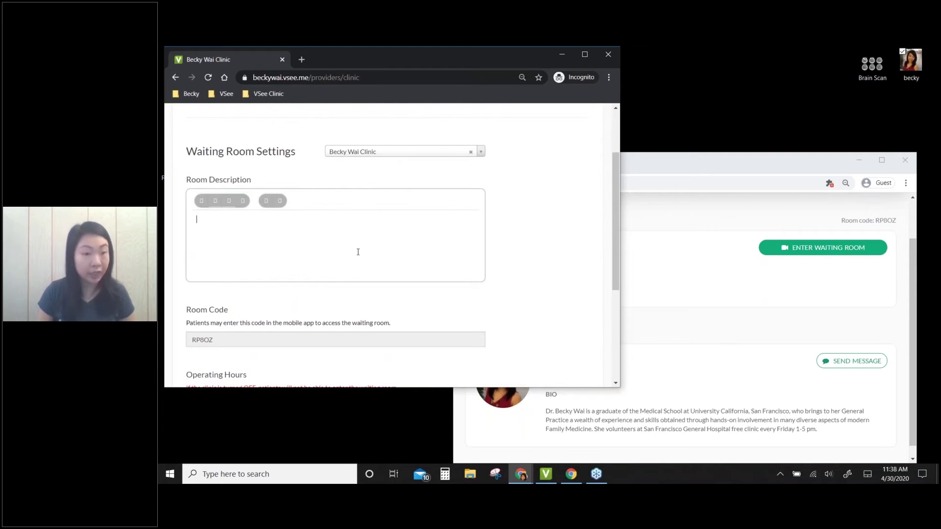
pyautogui.hotkey('ctrl', 'v')
# - Delete the biography paragraph from the Room Description, keeping the Covid-19 closure notice, telehealth hours and clinic phone number
pyautogui.scroll(3, 307, 259)
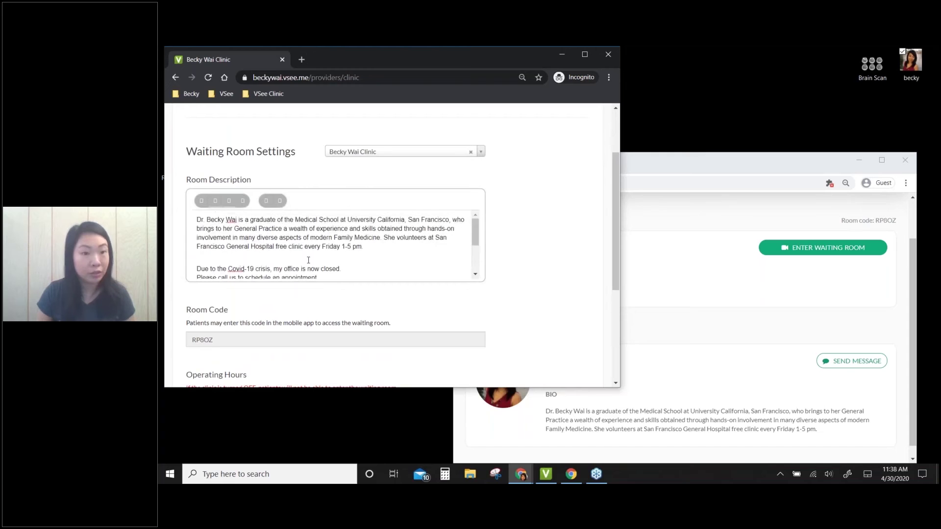
pyautogui.moveTo(308, 260); pyautogui.dragTo(196, 216)
pyautogui.moveTo(213, 252); pyautogui.dragTo(182, 220)
pyautogui.press('Delete')
pyautogui.press('Delete')
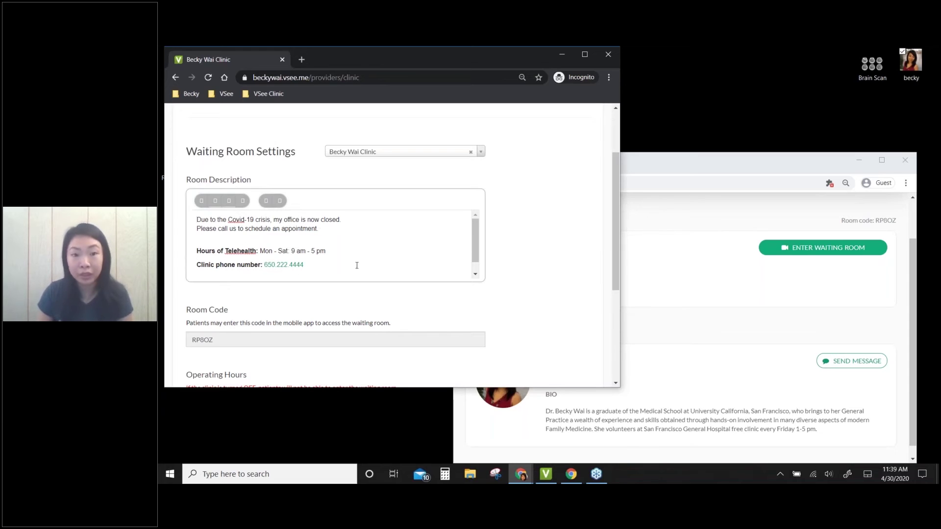
# - Save the waiting room settings with operating hours left ON and the 15-min Consultation visit option
pyautogui.scroll(-1, 371, 246)
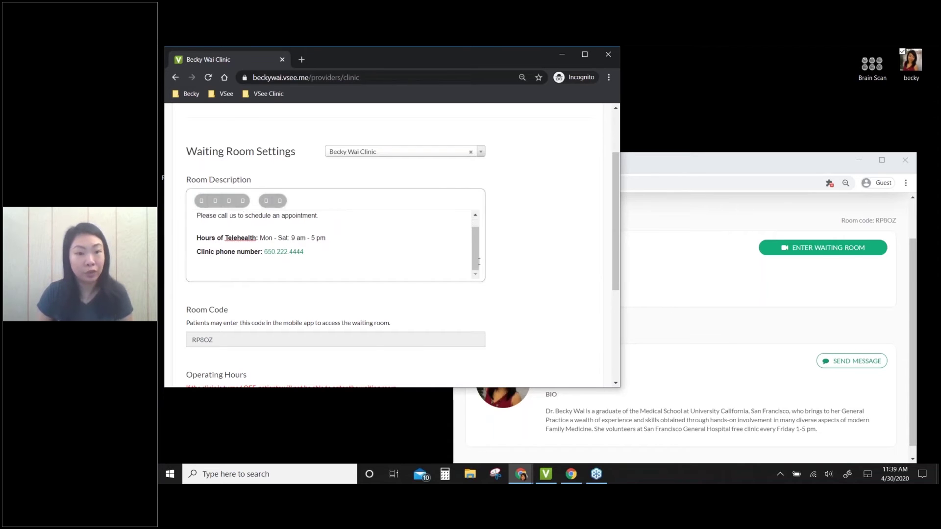
pyautogui.scroll(-4, 474, 248)
pyautogui.scroll(2, 503, 250)
pyautogui.scroll(-2, 266, 328)
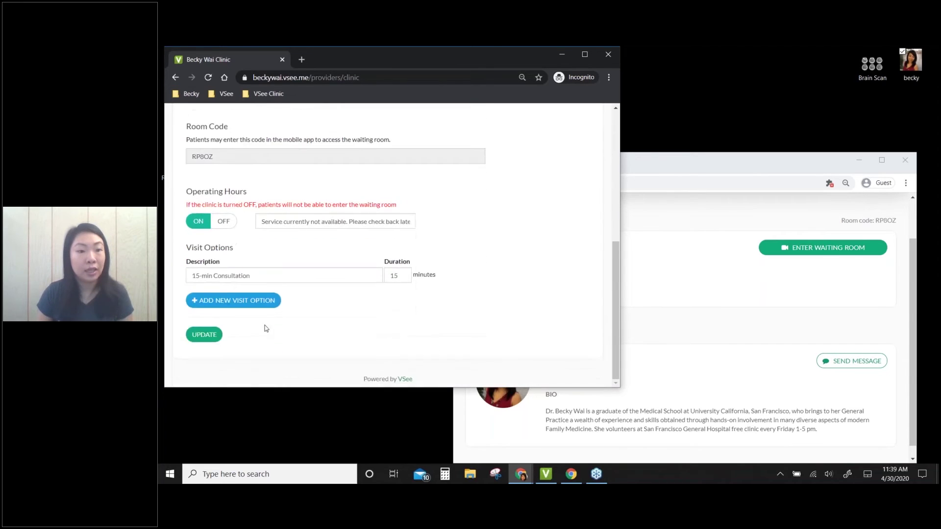
pyautogui.click(205, 336)
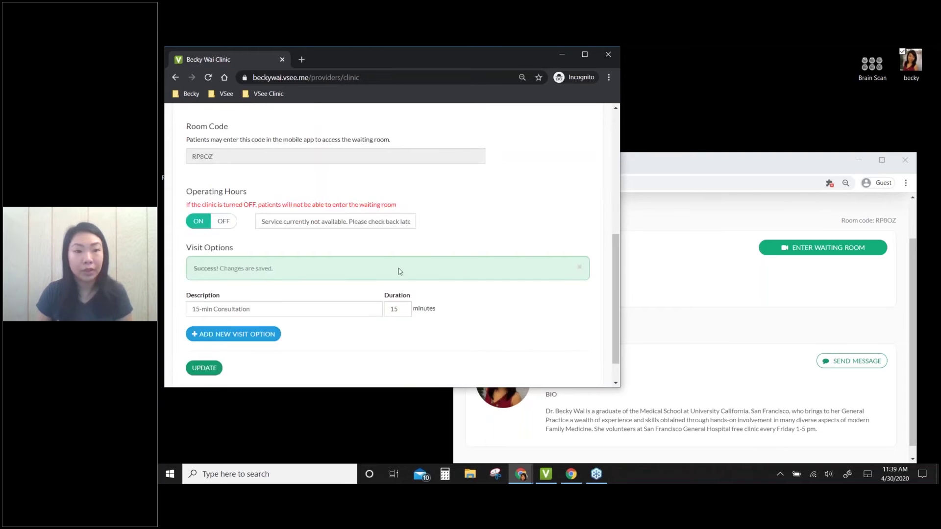
# - Reload the patient-facing clinic page to check its room description, and minimize that window
pyautogui.click(656, 174)
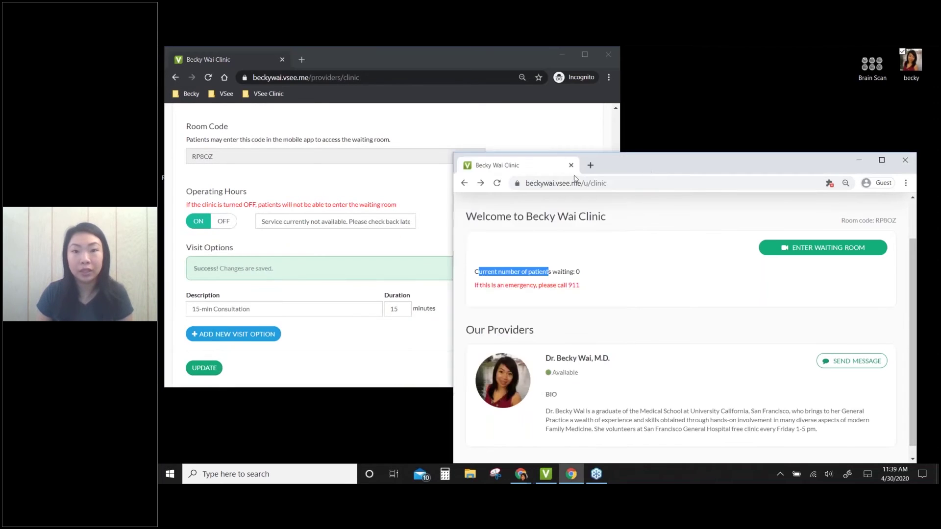
pyautogui.click(497, 183)
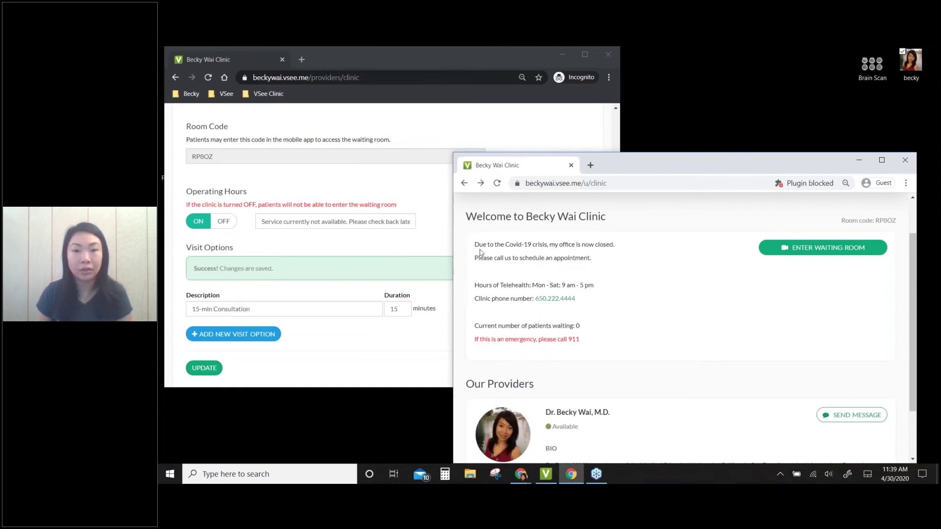
pyautogui.moveTo(475, 244); pyautogui.dragTo(615, 260)
pyautogui.click(617, 261)
pyautogui.scroll(-1, 625, 267)
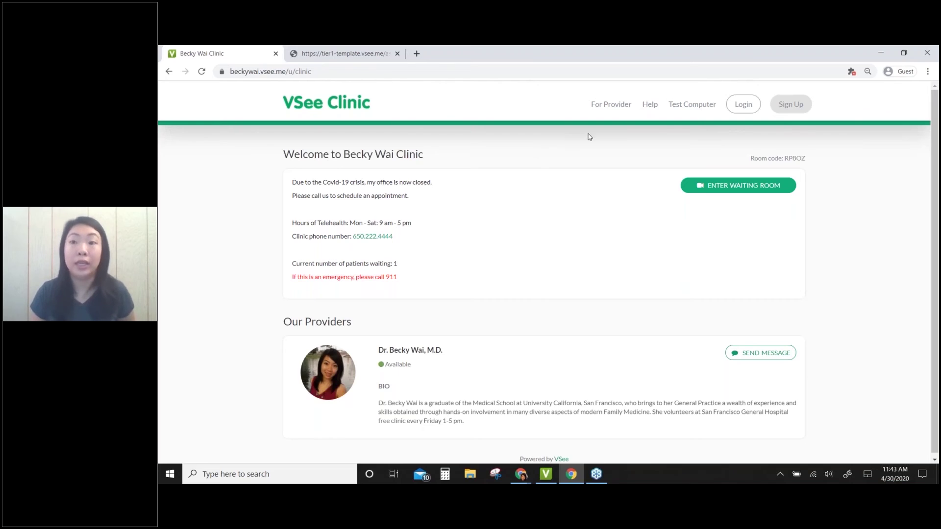
pyautogui.click(881, 51)
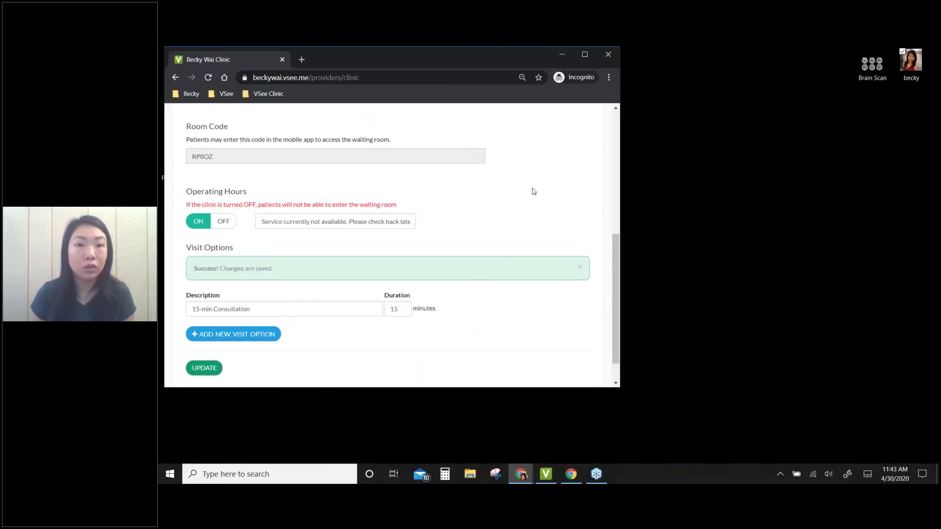
# - Reopen the My Clinic settings, switch the waiting room's operating hours OFF with the existing unavailability message kept, and save the changes
pyautogui.scroll(6, 534, 191)
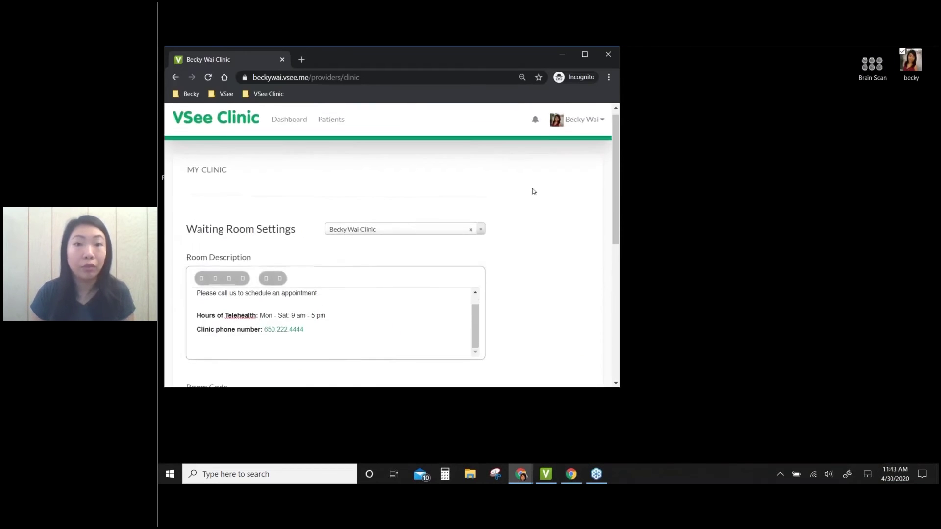
pyautogui.click(583, 131)
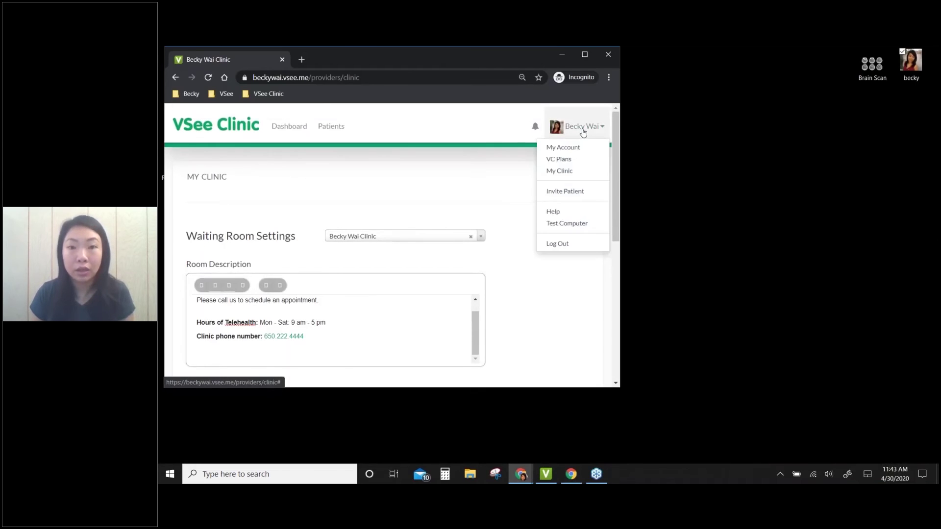
pyautogui.click(560, 171)
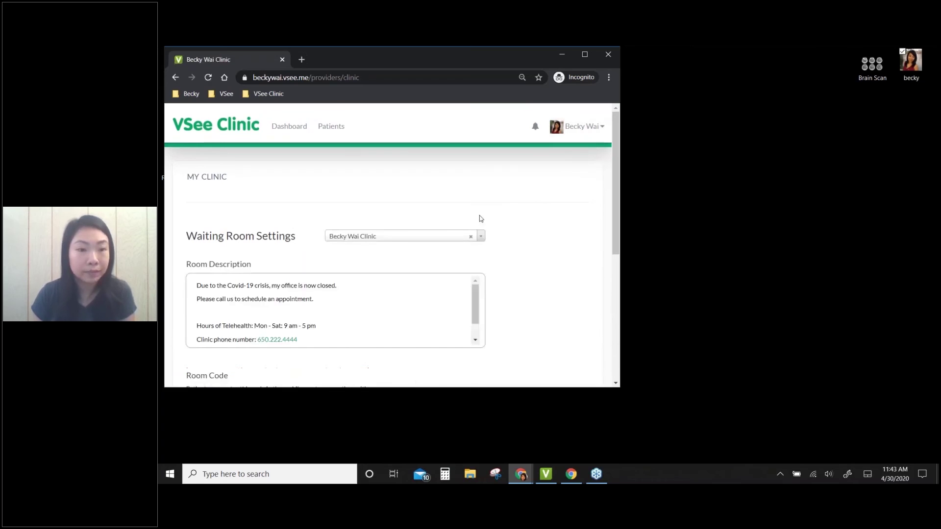
pyautogui.scroll(-5, 480, 219)
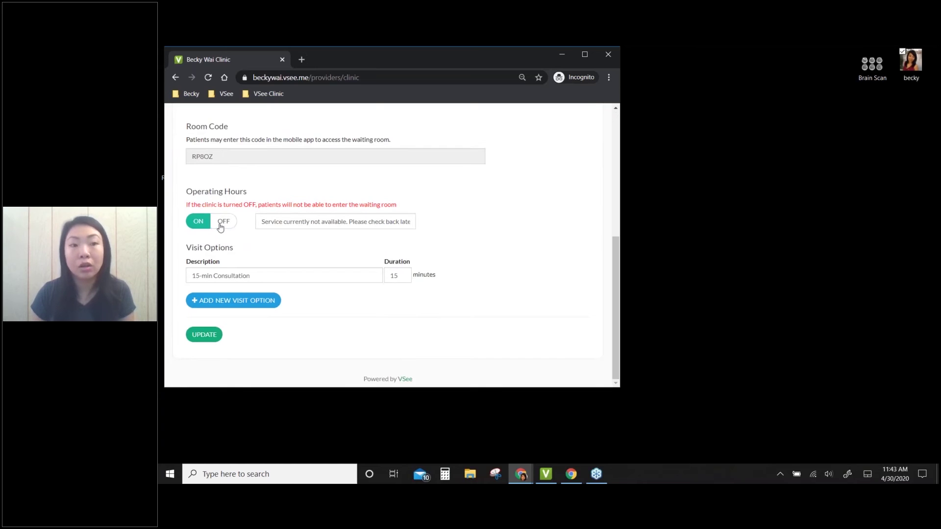
pyautogui.click(222, 223)
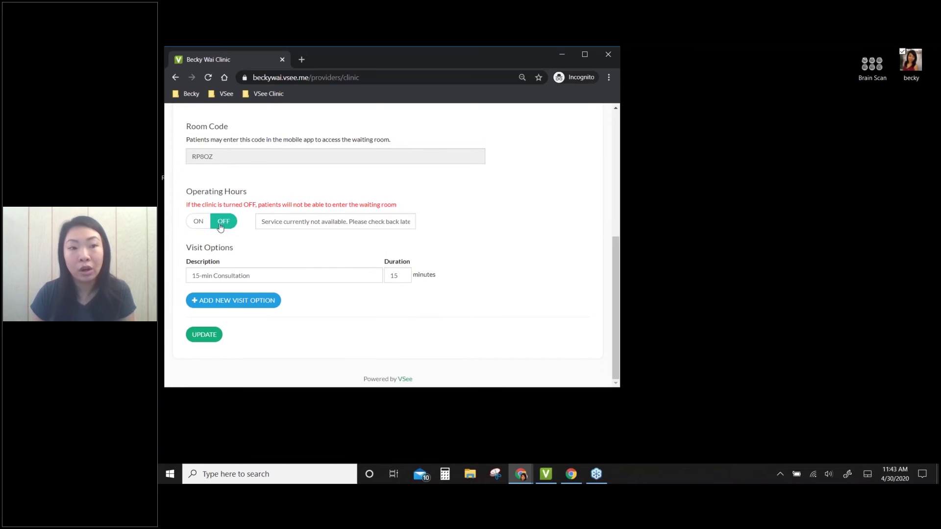
pyautogui.click(293, 222)
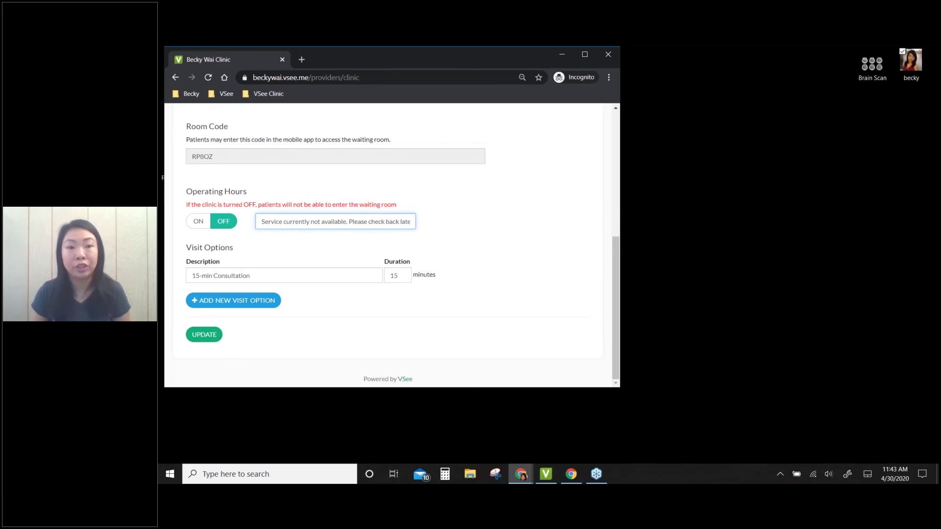
pyautogui.click(215, 337)
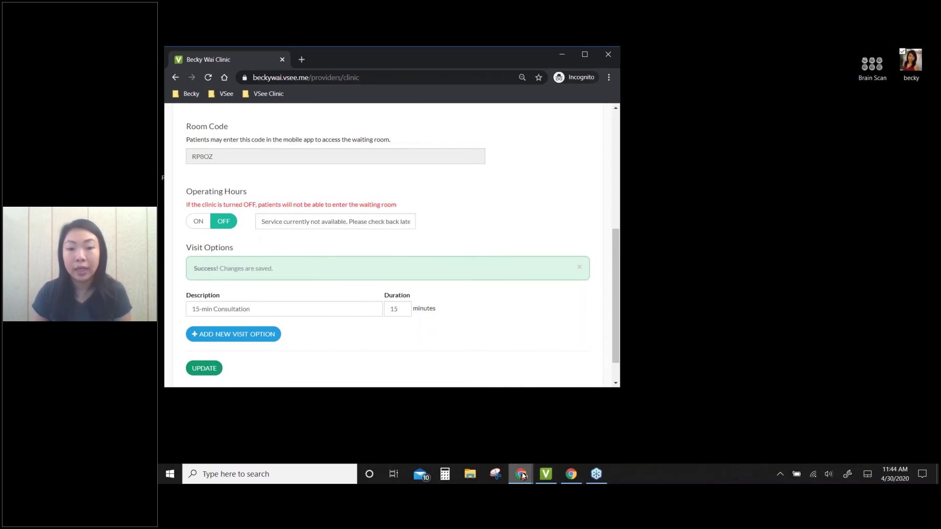
# - Switch to the patient-facing clinic page, reload it, and check the service notice and whether the waiting room can be entered
pyautogui.moveTo(521, 474)
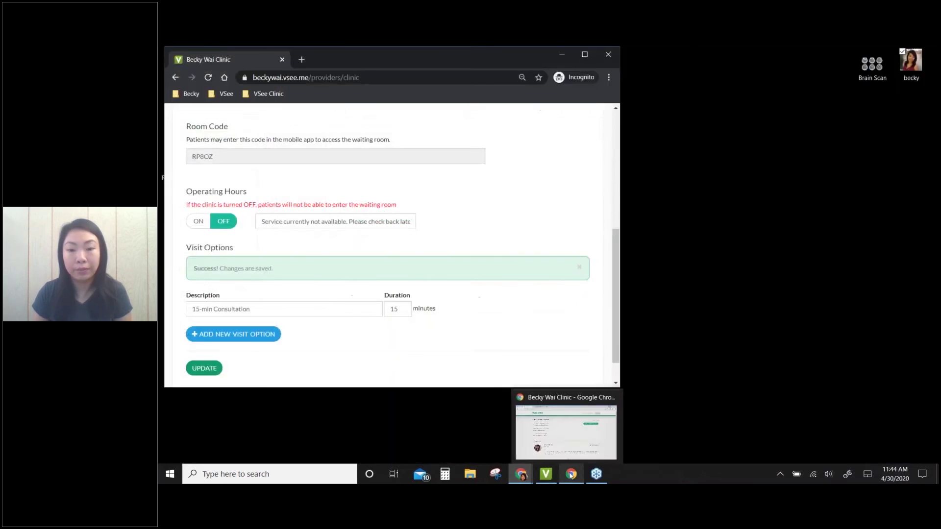
pyautogui.click(571, 474)
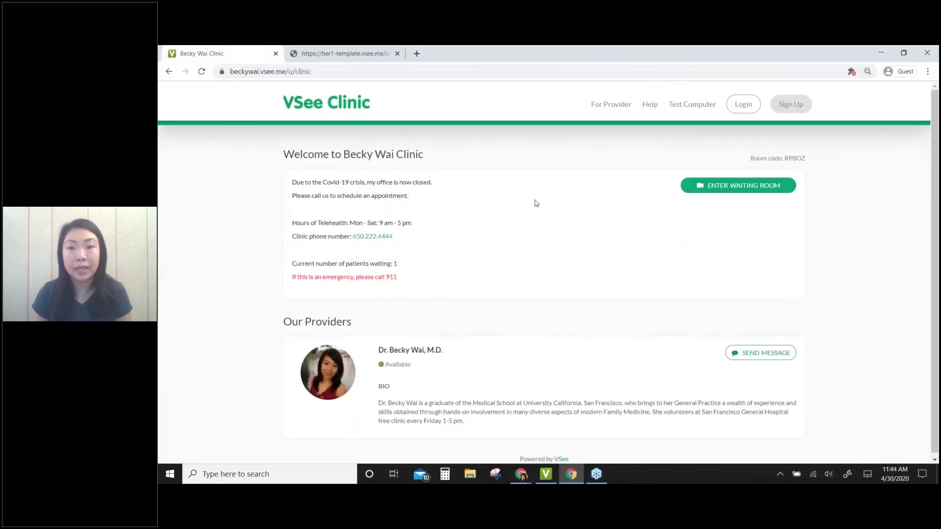
pyautogui.click(202, 72)
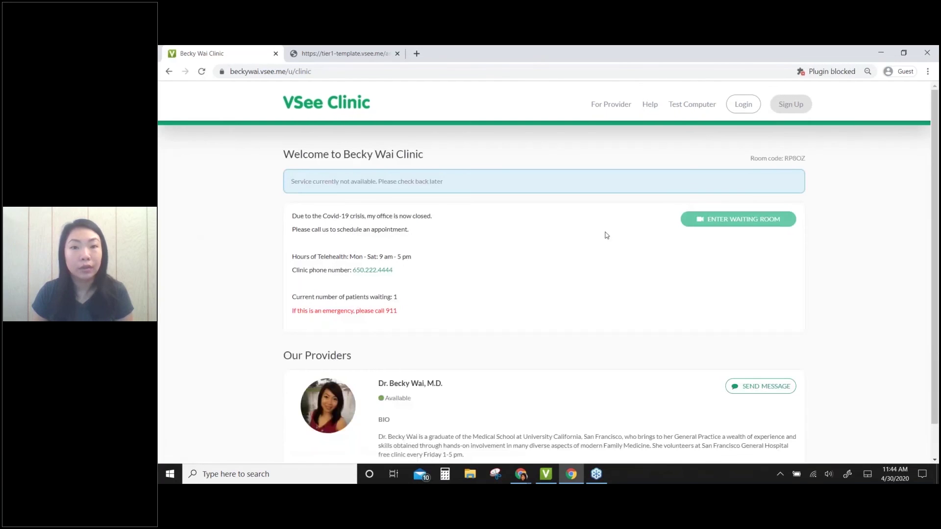
pyautogui.moveTo(283, 185); pyautogui.dragTo(432, 200)
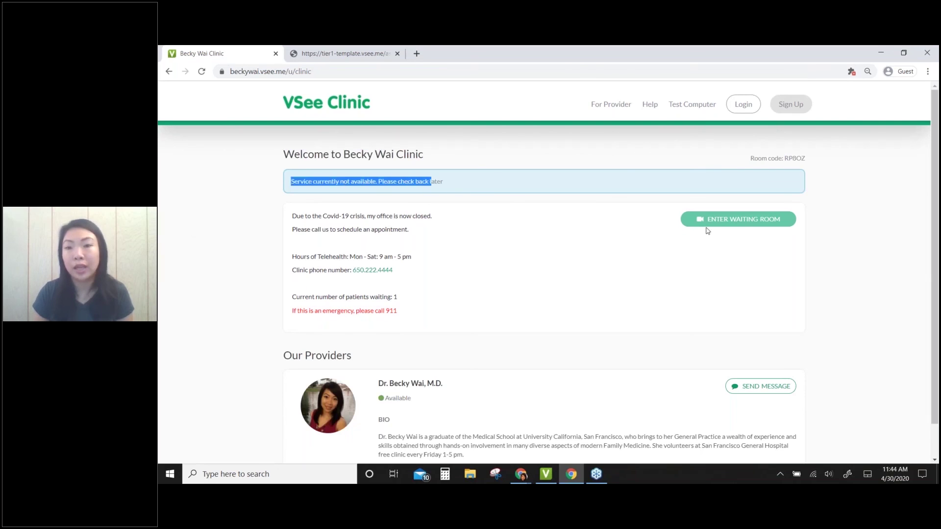
pyautogui.click(732, 226)
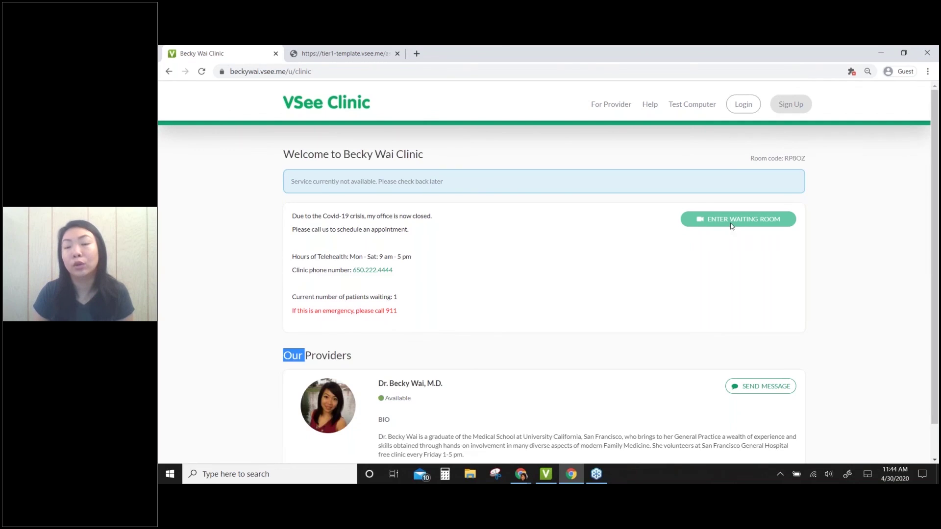